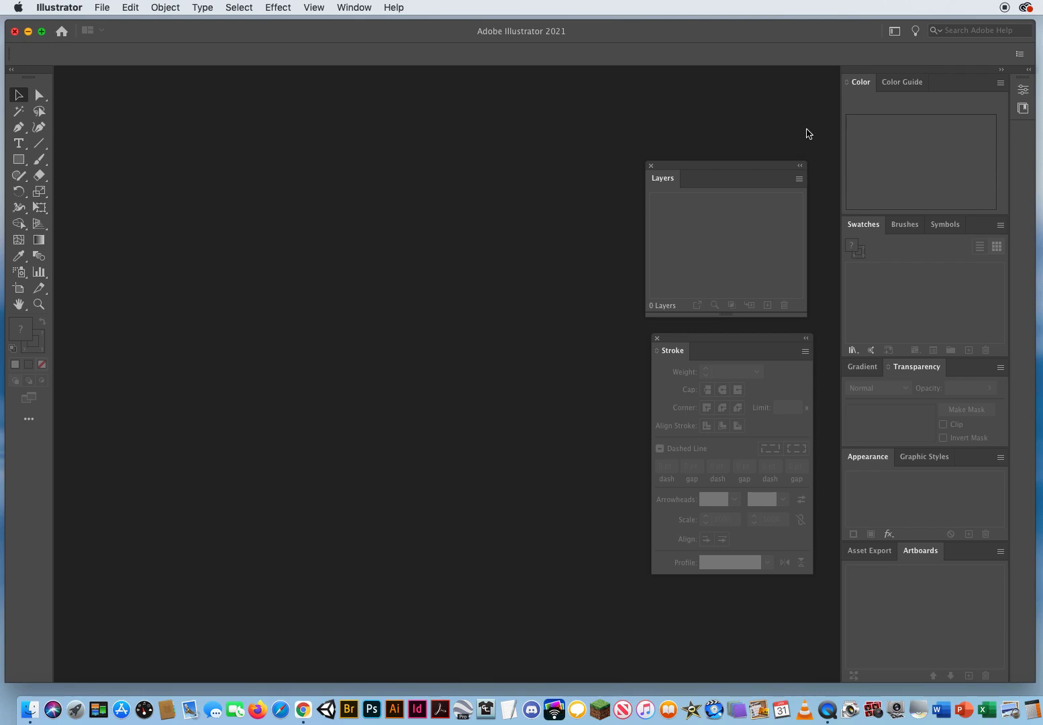
# Drag the floating Layers and Stroke panels up and right toward the docked panels.
pyautogui.moveTo(678, 165); pyautogui.dragTo(769, 116)
pyautogui.moveTo(682, 341); pyautogui.dragTo(762, 300)
# Open Illustrator's General preferences and move the Preferences dialog up and to the left.
pyautogui.click(65, 7)
pyautogui.moveTo(61, 45)
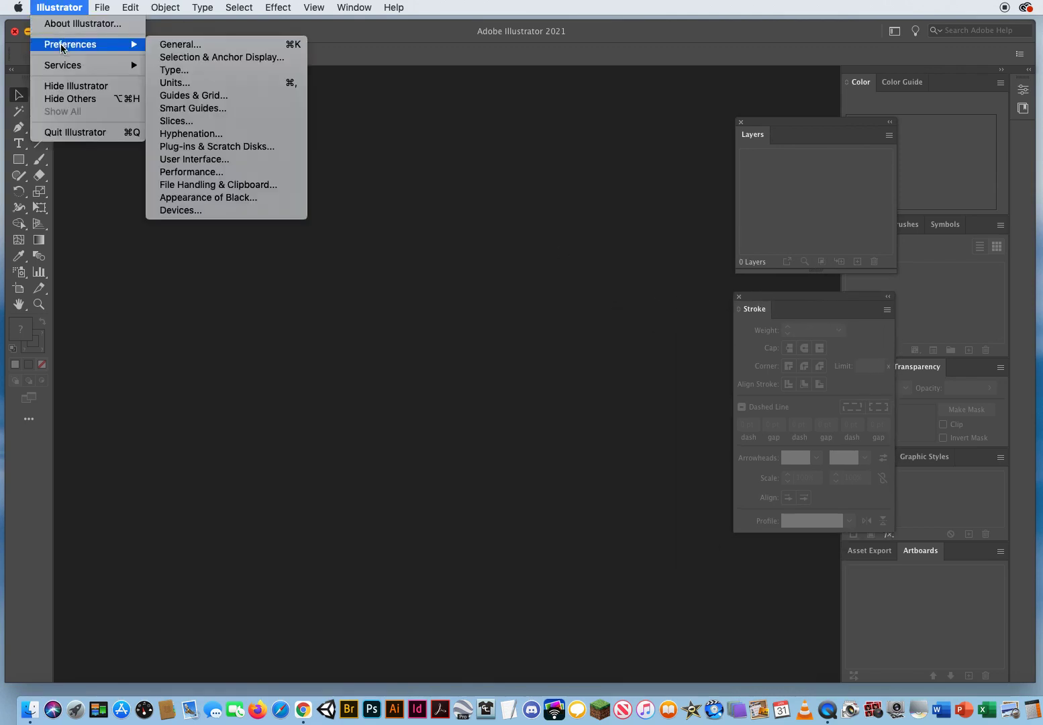
pyautogui.click(178, 44)
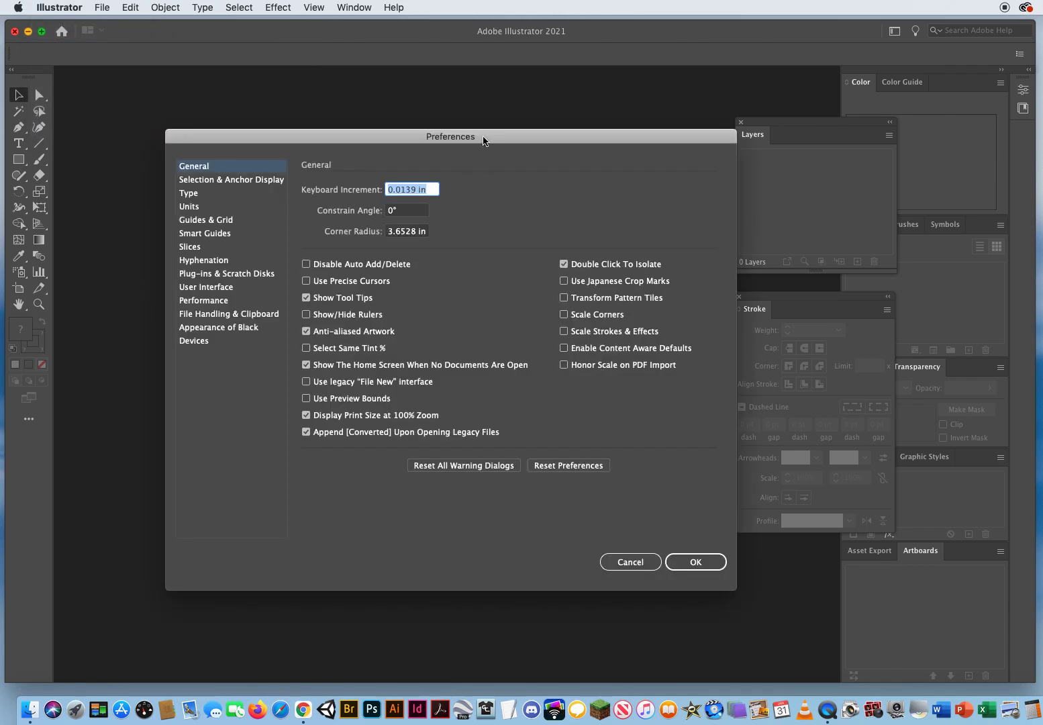
pyautogui.moveTo(483, 139); pyautogui.dragTo(410, 102)
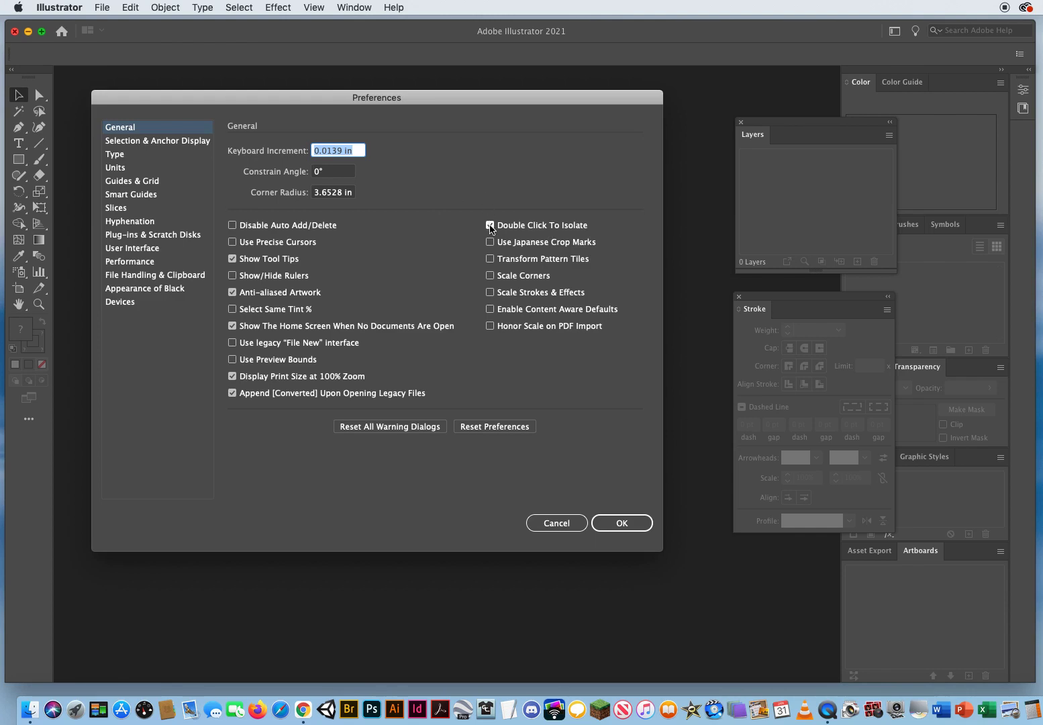
# Uncheck Double Click To Isolate in the General preferences.
pyautogui.click(491, 226)
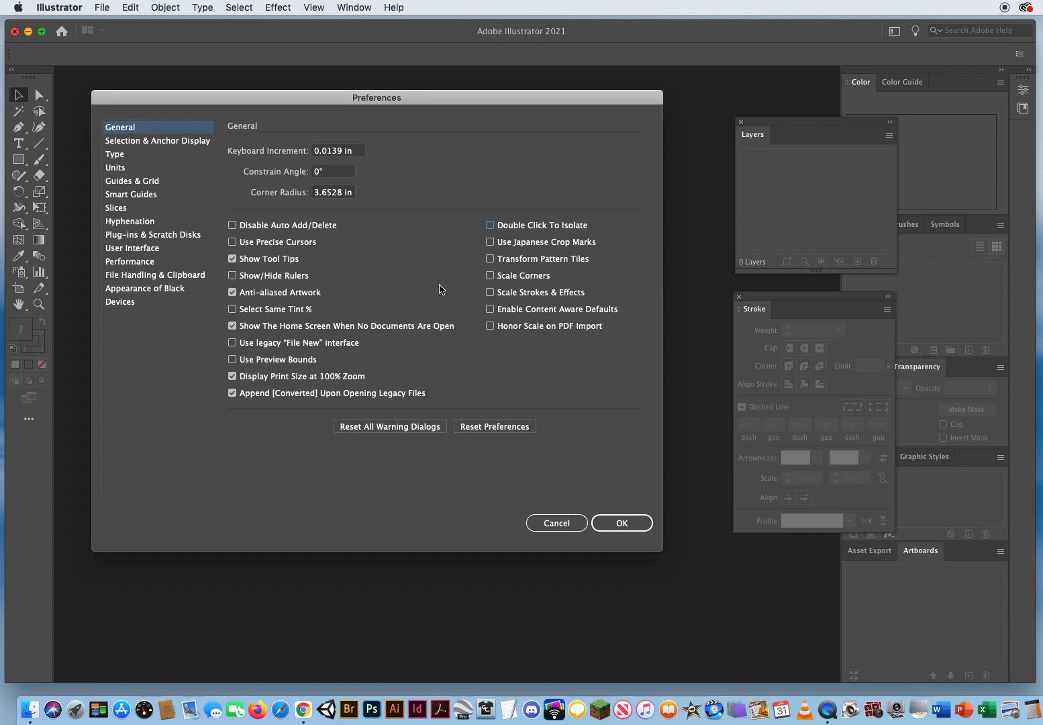
# Enable Transform Pattern Tiles, Scale Corners, and Scale Strokes & Effects.
pyautogui.click(491, 259)
pyautogui.click(490, 276)
pyautogui.click(490, 293)
# In Selection & Anchor Display, disable Pen and Curvature rubber bands and enable Move Locked and Hidden Artwork.
pyautogui.click(151, 144)
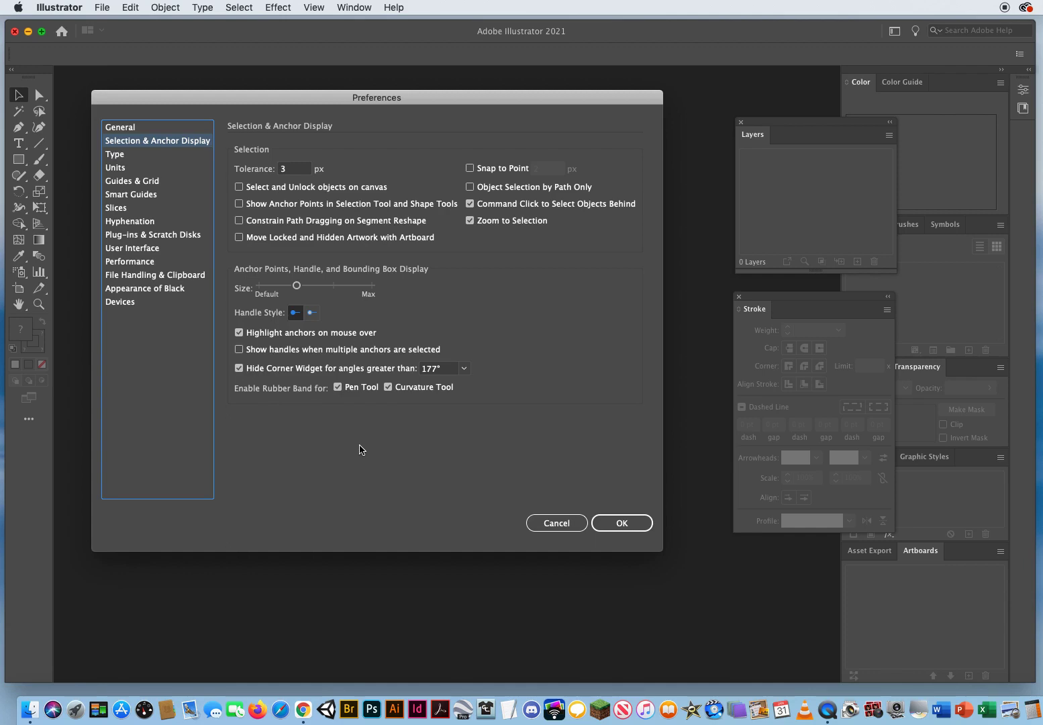
pyautogui.click(337, 388)
pyautogui.click(388, 388)
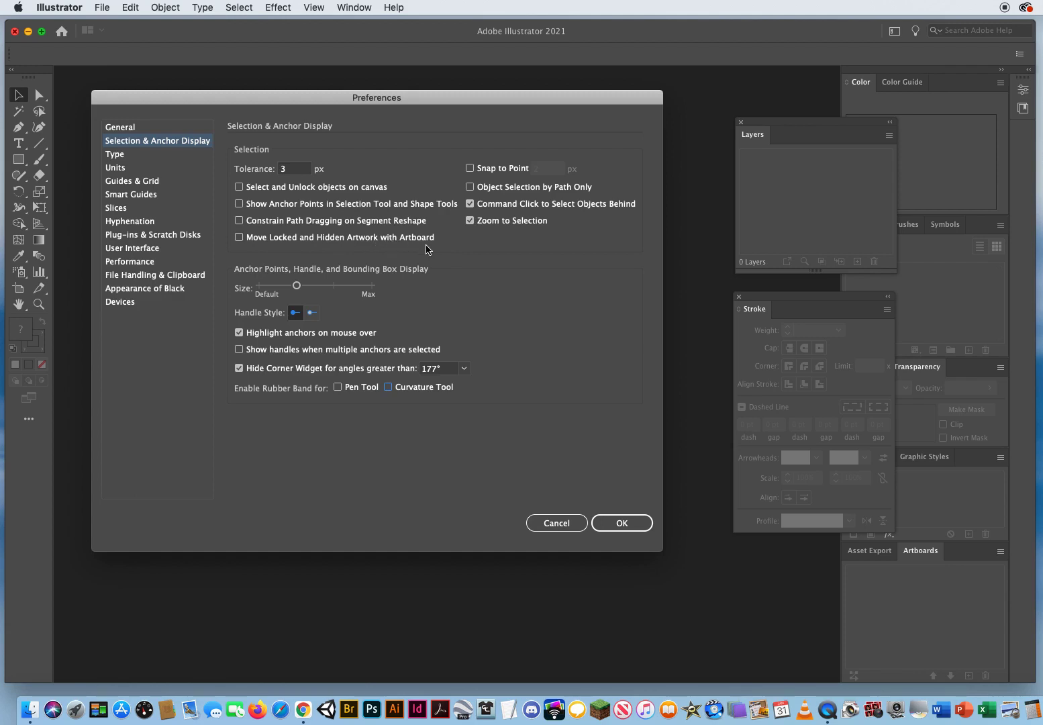
pyautogui.click(239, 237)
# On the Type page, turn off Fill New Type Objects With Placeholder Text.
pyautogui.click(143, 155)
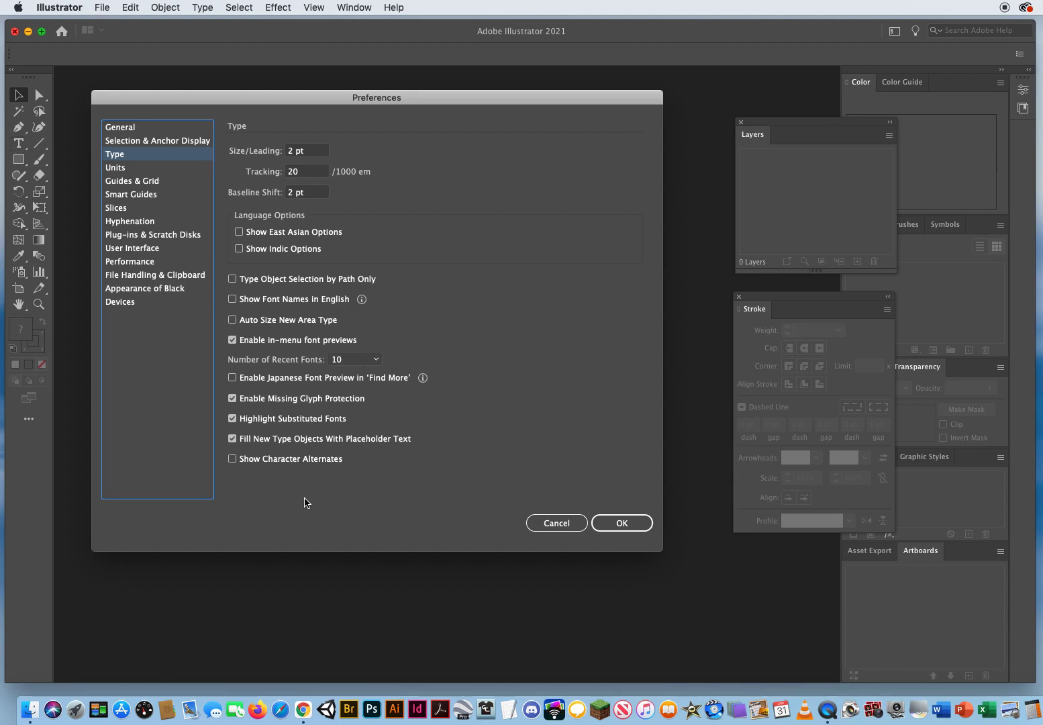
pyautogui.click(234, 439)
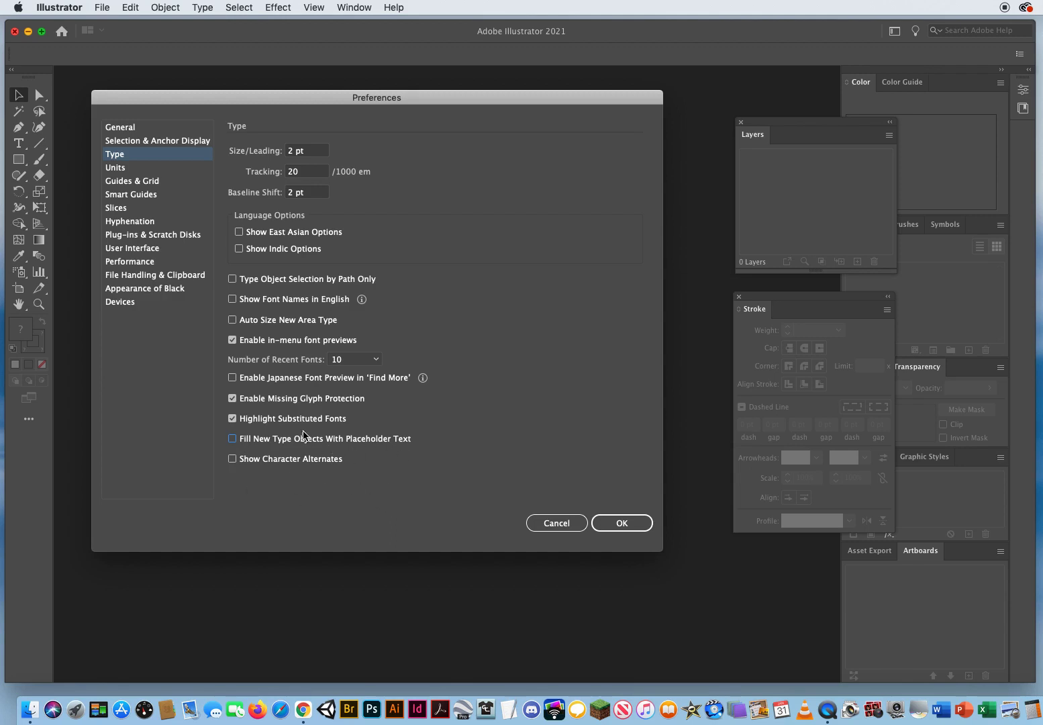
# On the Units page, keep the General unit set to Inches.
pyautogui.click(135, 170)
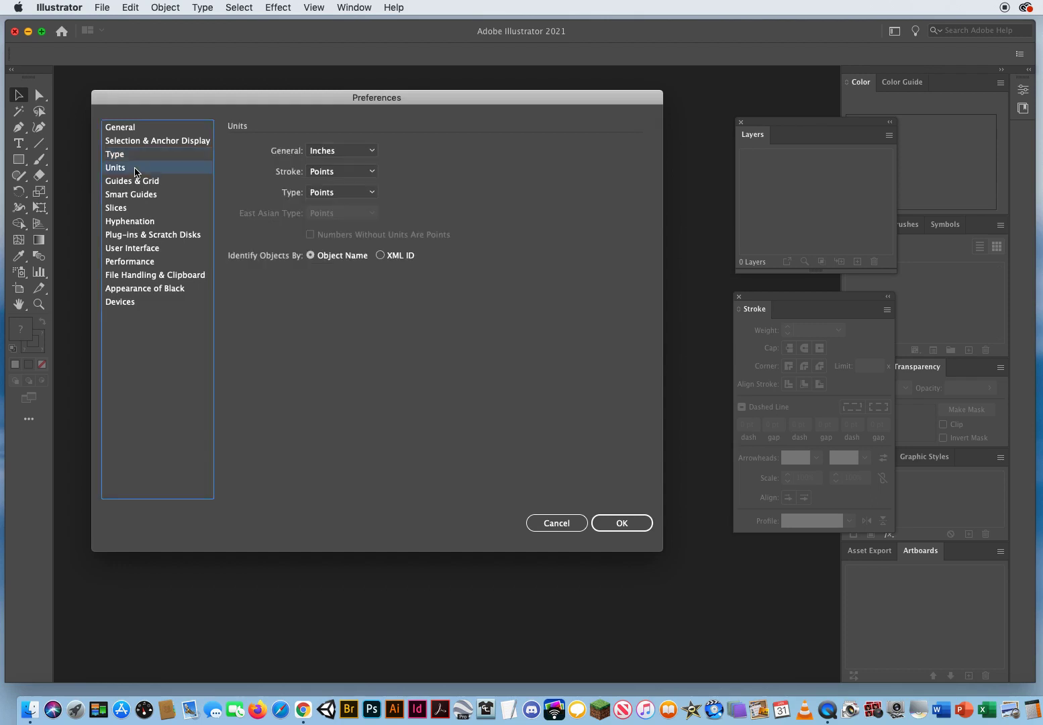
pyautogui.click(341, 151)
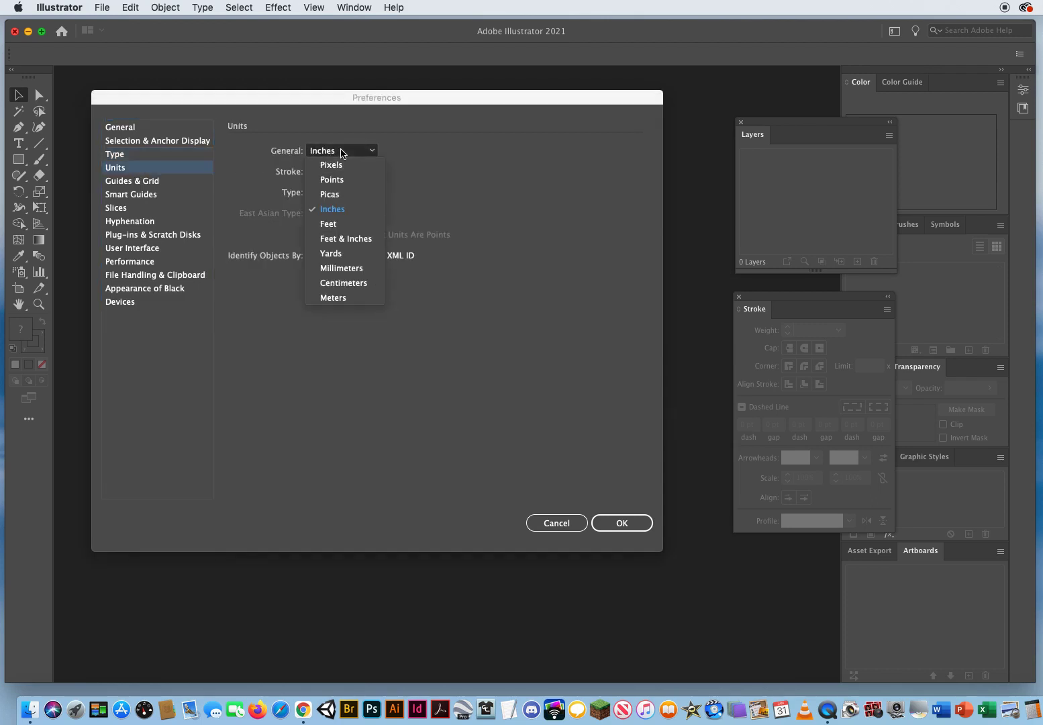
pyautogui.click(354, 210)
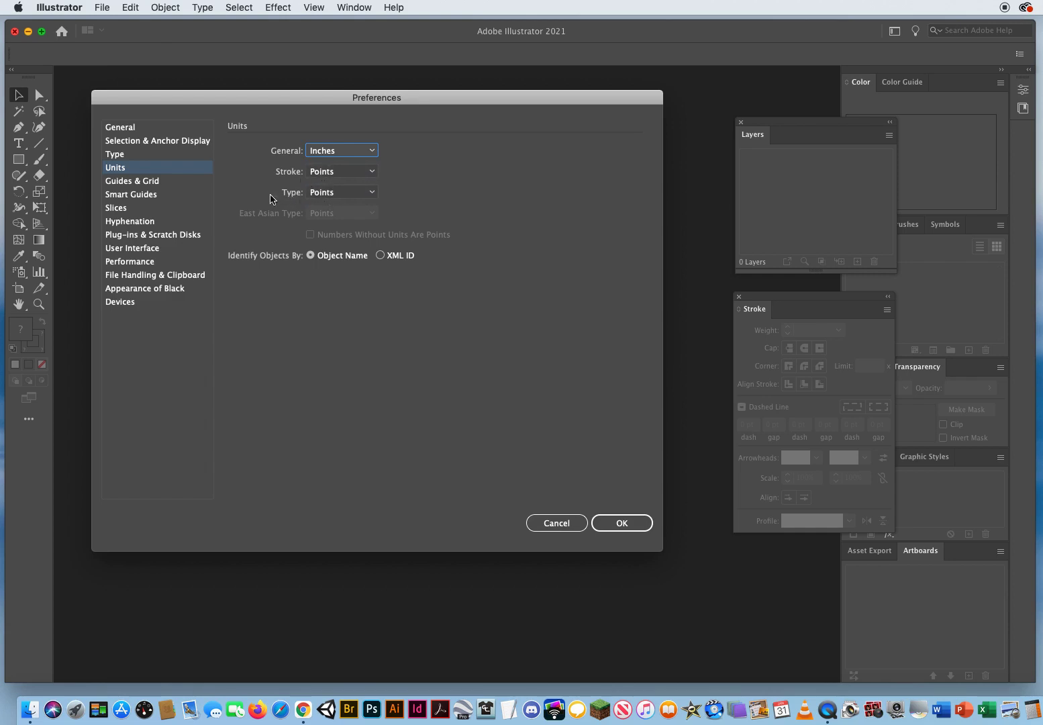
# On the Guides & Grid page, set guides to Cyan, then back to Light Red.
pyautogui.click(173, 186)
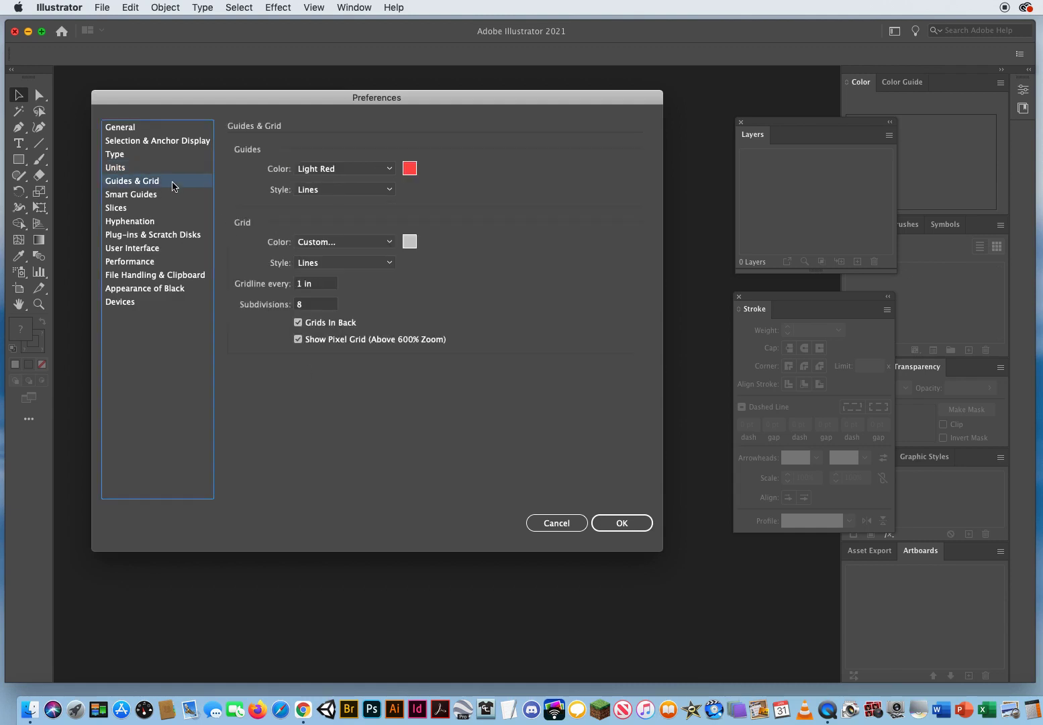
pyautogui.click(343, 169)
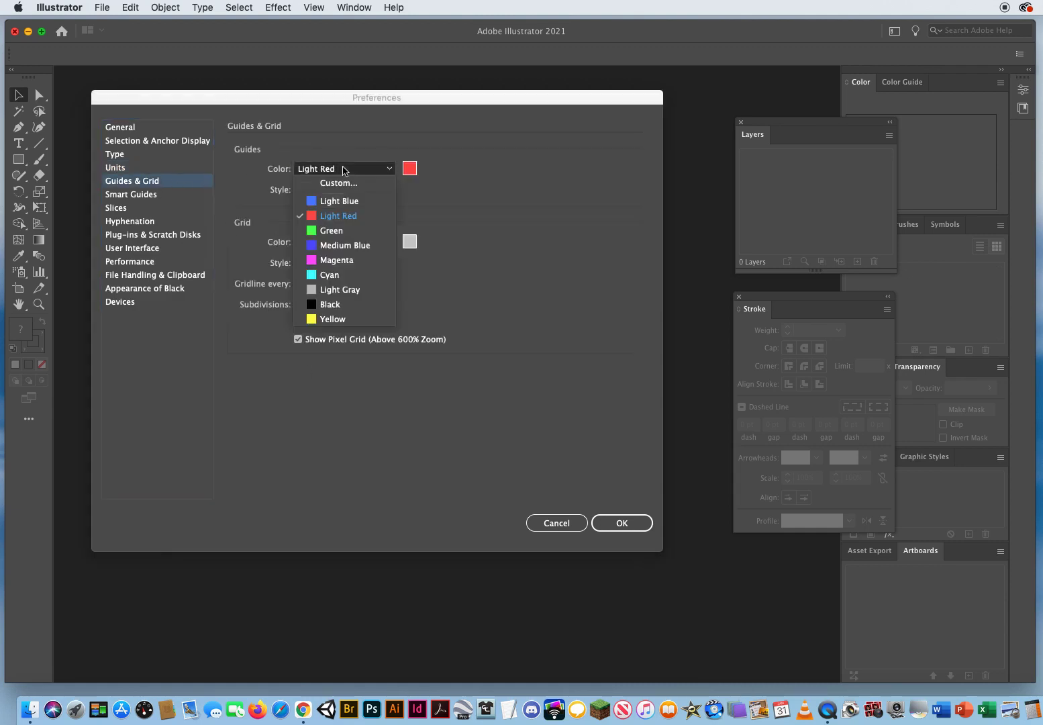
pyautogui.click(344, 275)
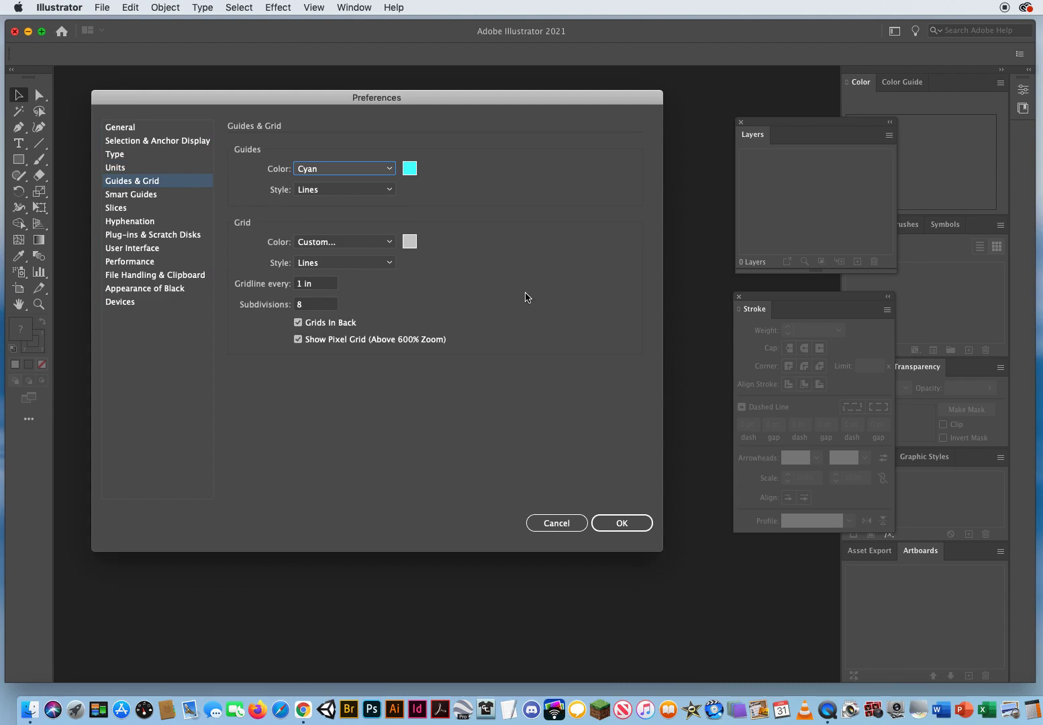
pyautogui.click(351, 169)
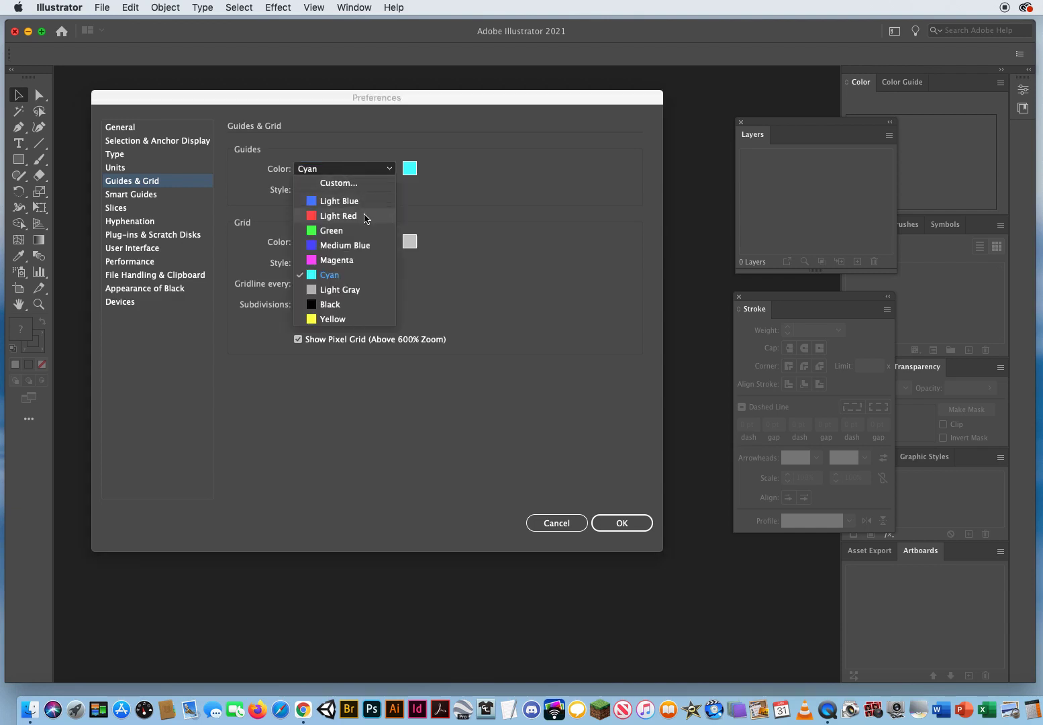
pyautogui.click(366, 217)
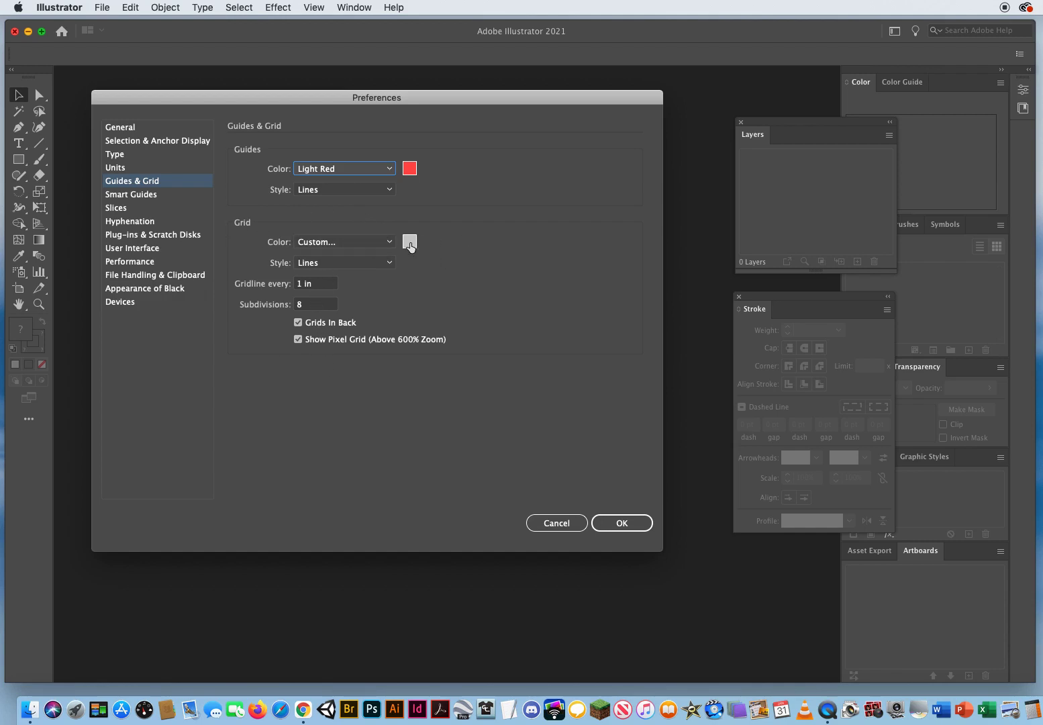
# Set the Grid Color to Medium Blue.
pyautogui.click(358, 242)
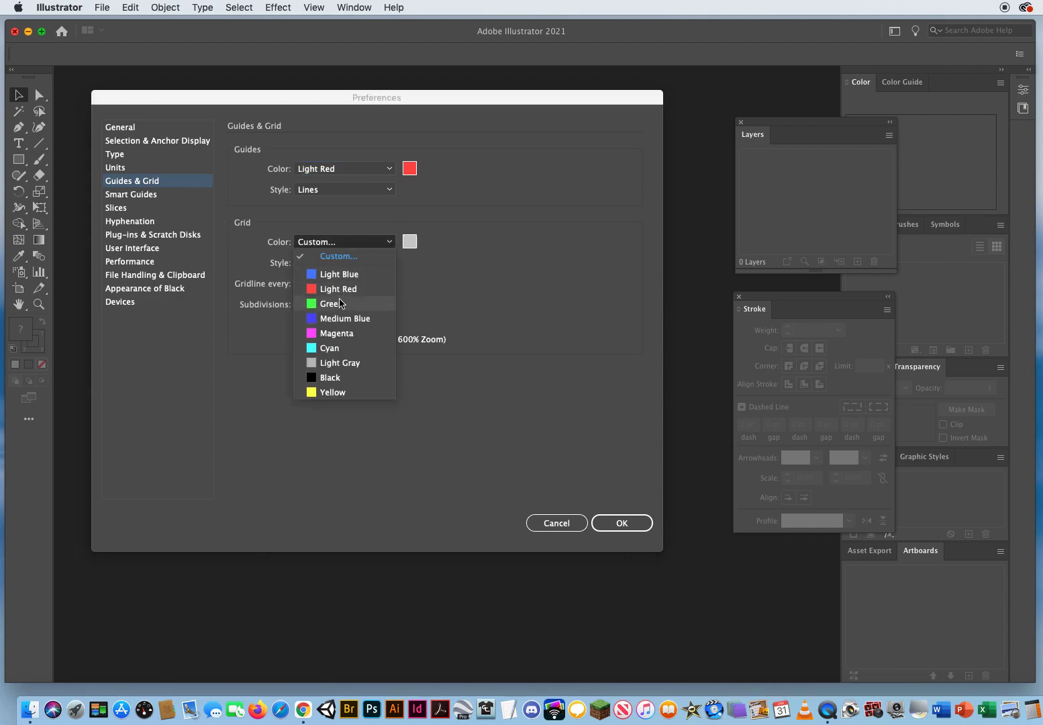
pyautogui.click(343, 320)
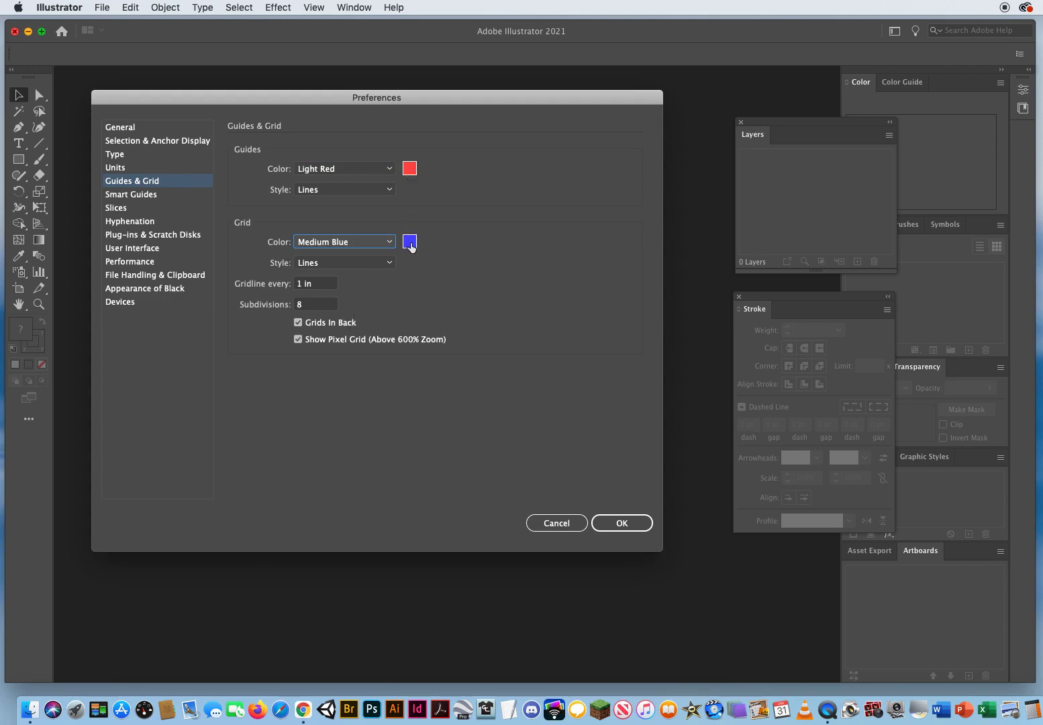
# On the Smart Guides page, set Object Guides to Light Blue and Glyph Guides to Black.
pyautogui.click(156, 195)
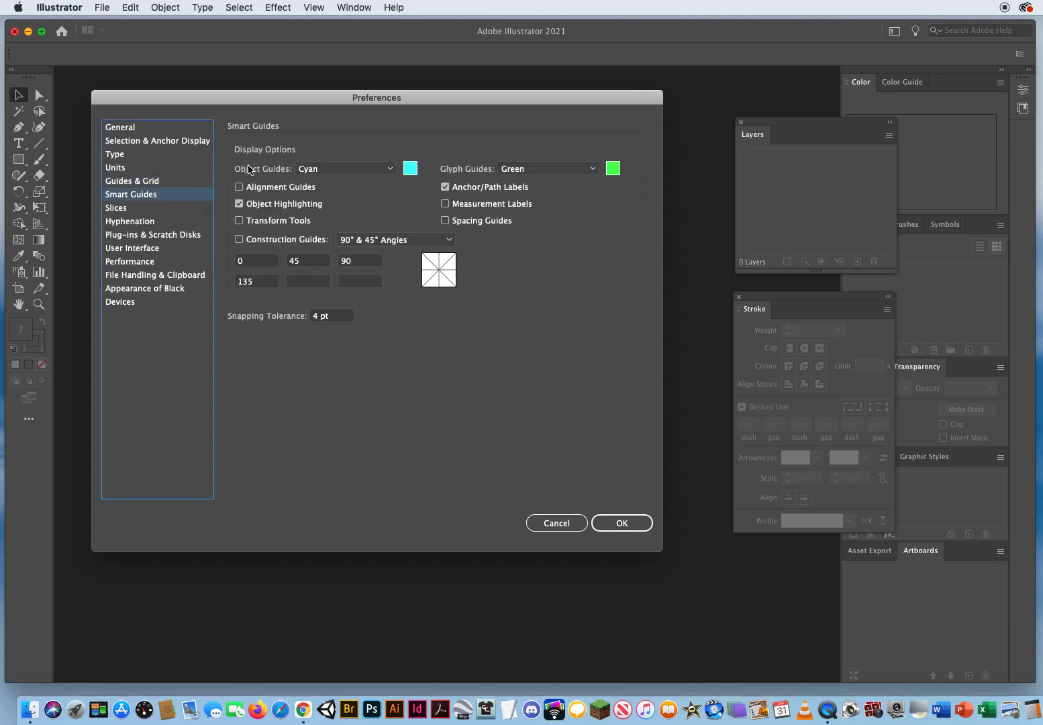
pyautogui.click(353, 172)
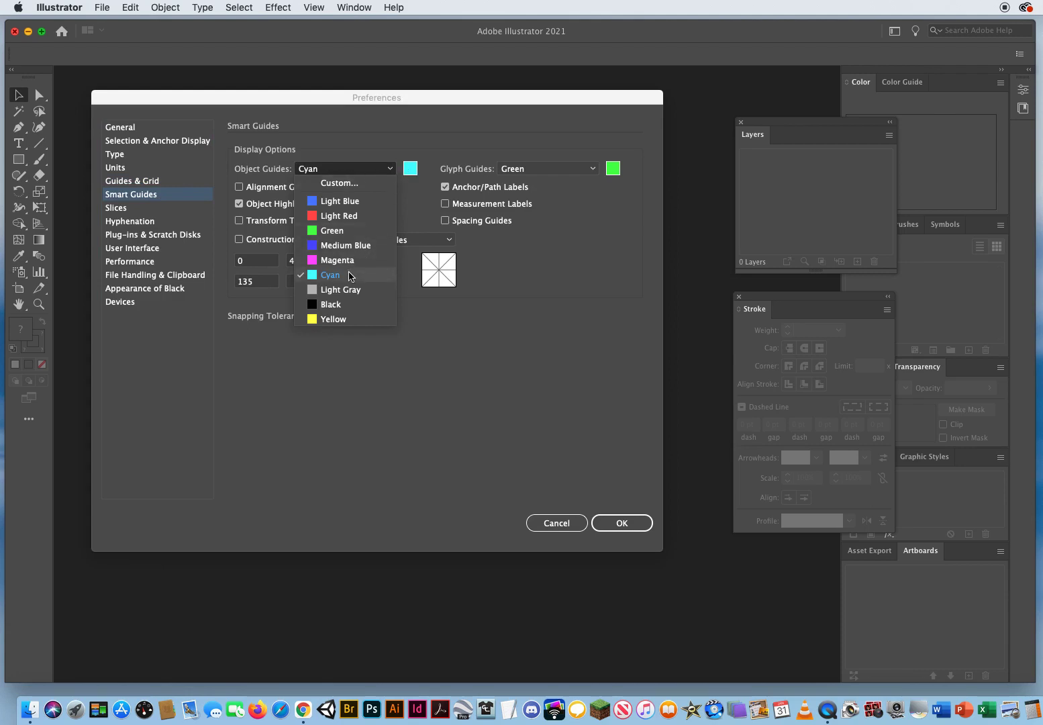
pyautogui.click(345, 200)
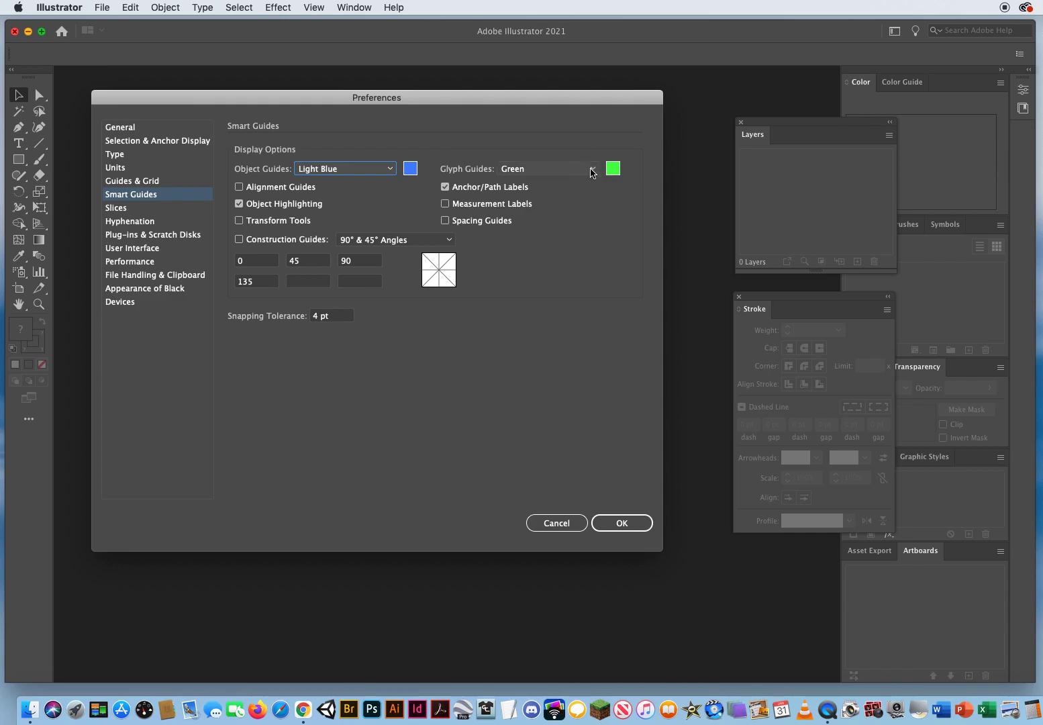
pyautogui.click(581, 172)
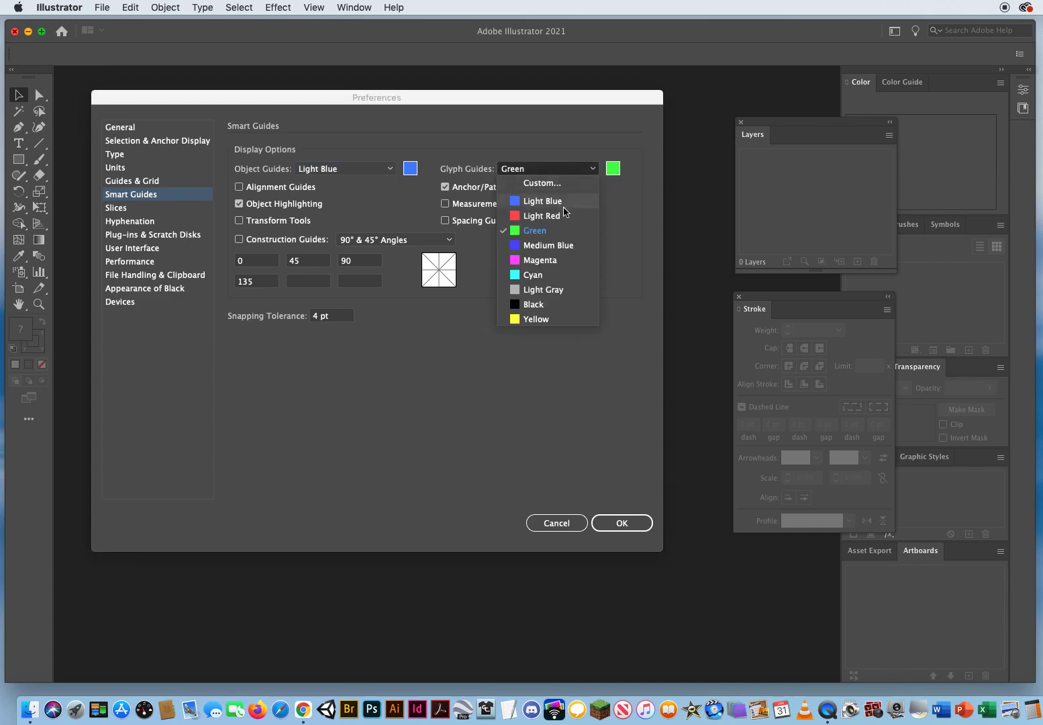
pyautogui.click(540, 308)
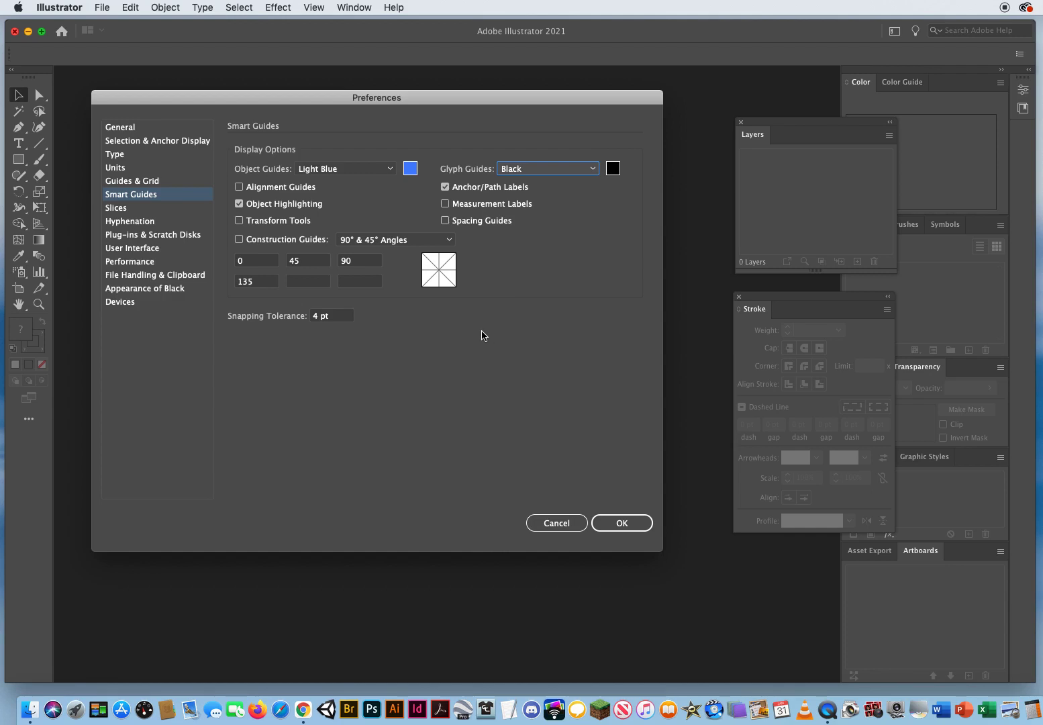
# Turn on Alignment, Transform Tools, Construction, Measurement and Spacing guides, keeping Anchor/Path Labels on.
pyautogui.click(239, 187)
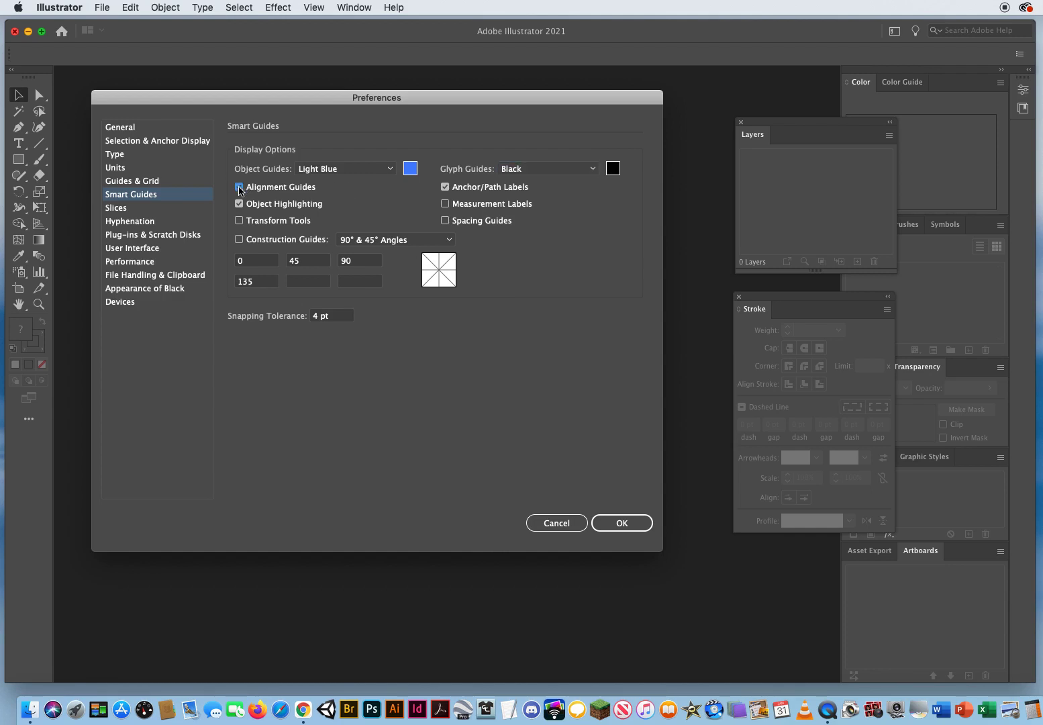
pyautogui.click(239, 221)
pyautogui.click(239, 240)
pyautogui.click(445, 204)
pyautogui.click(445, 221)
pyautogui.click(468, 186)
pyautogui.click(476, 188)
# Turn Transform Tools, Construction, Measurement and Spacing guides back off, leaving Object Highlighting and Anchor/Path Labels on.
pyautogui.click(239, 221)
pyautogui.click(239, 240)
pyautogui.click(463, 192)
pyautogui.click(445, 204)
pyautogui.click(446, 221)
pyautogui.click(446, 188)
pyautogui.click(279, 206)
pyautogui.click(270, 207)
# Browse the Slices, Hyphenation and Plug-ins & Scratch Disks preference pages.
pyautogui.click(158, 211)
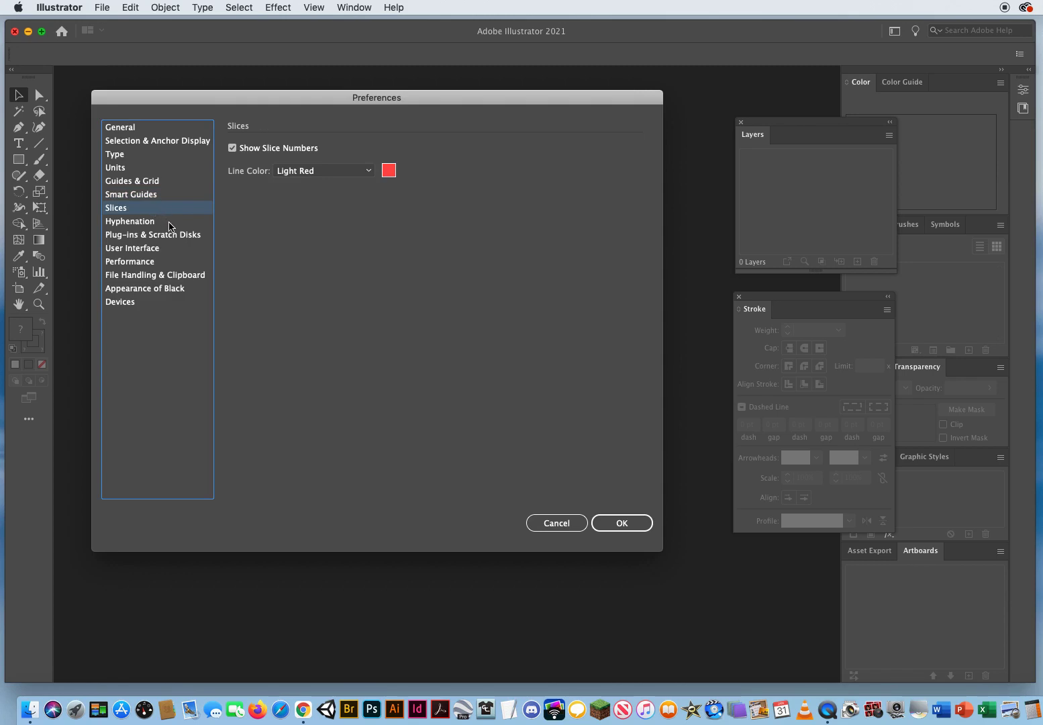
pyautogui.click(169, 227)
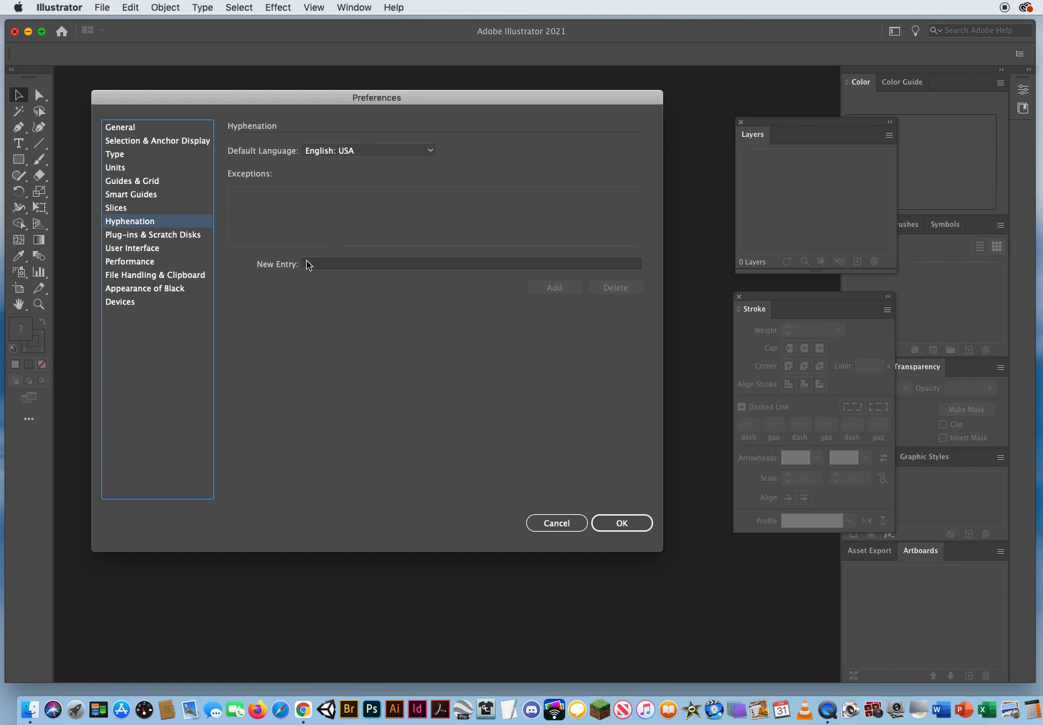
pyautogui.click(149, 236)
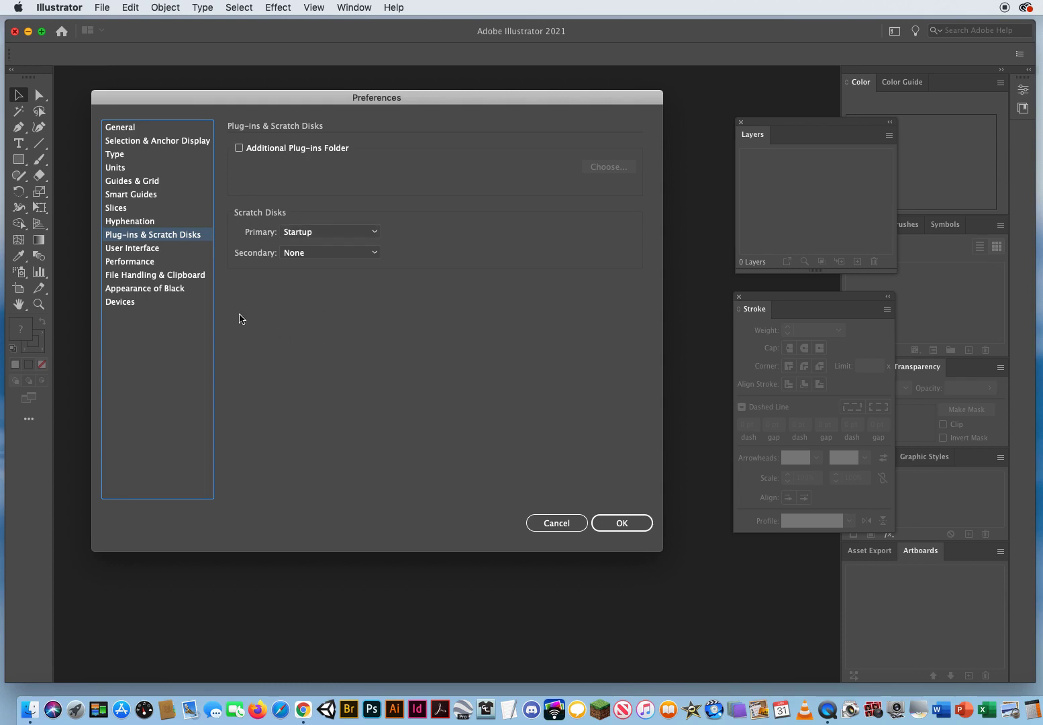
# Preview Medium Light and Light interface brightness, then revert to Medium Dark.
pyautogui.click(168, 252)
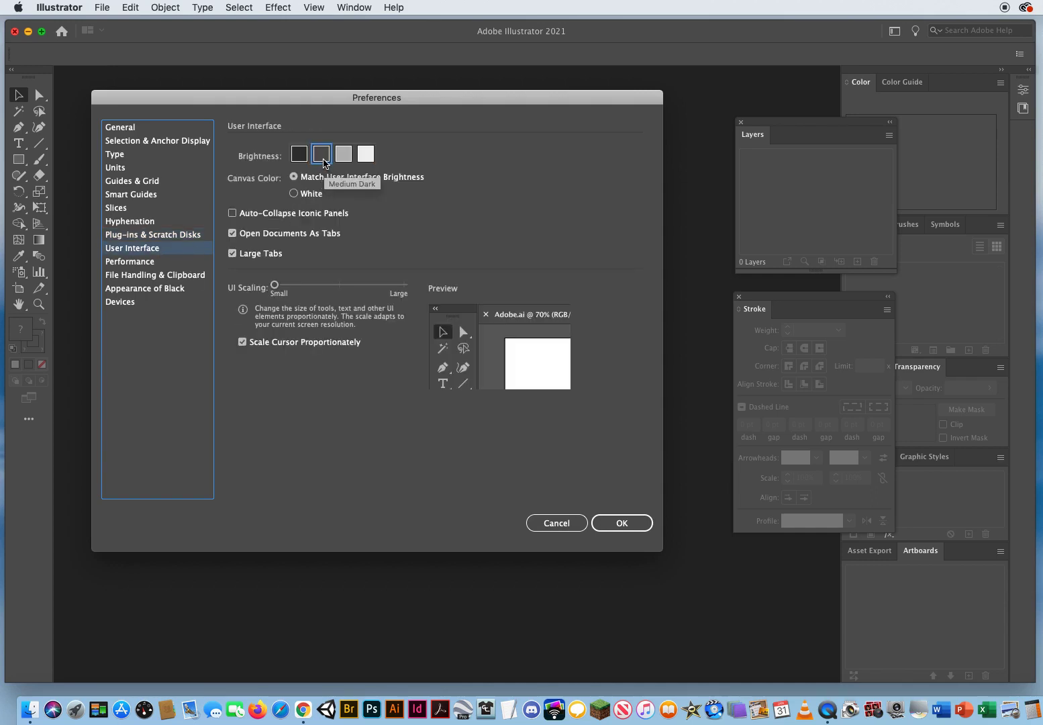
pyautogui.click(346, 158)
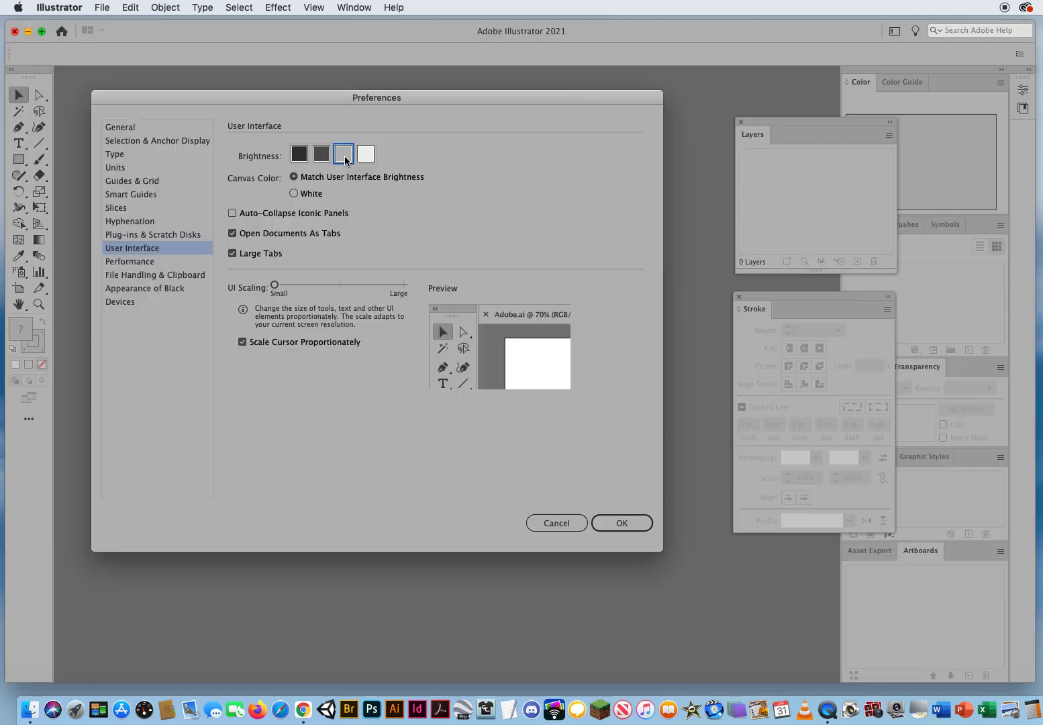
pyautogui.click(366, 155)
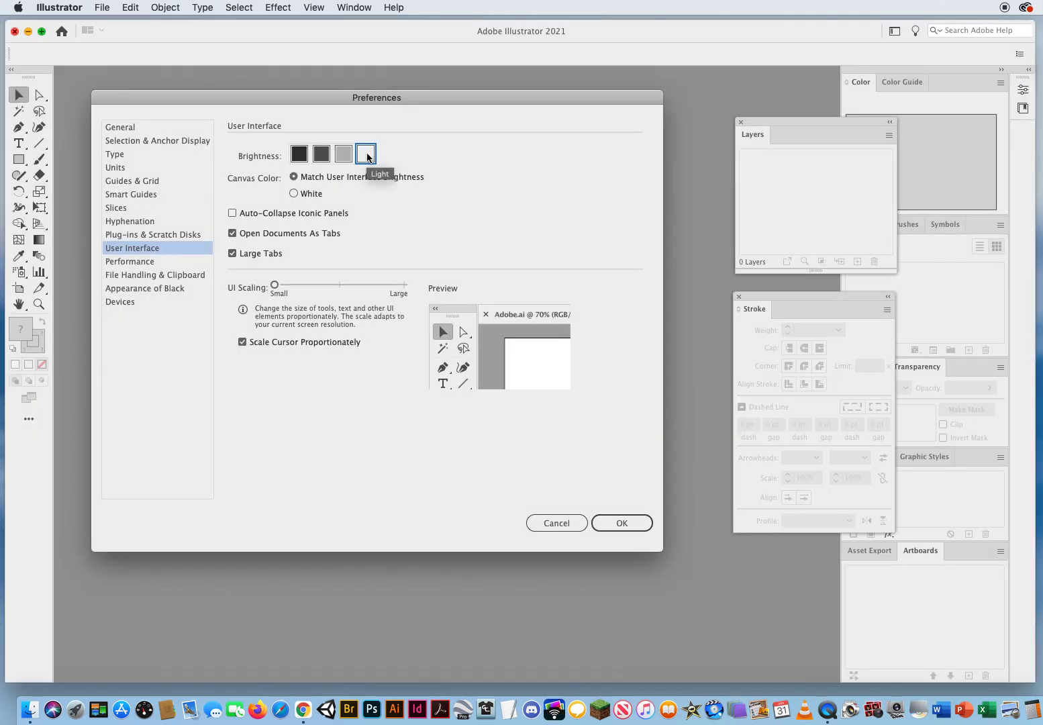
pyautogui.click(321, 154)
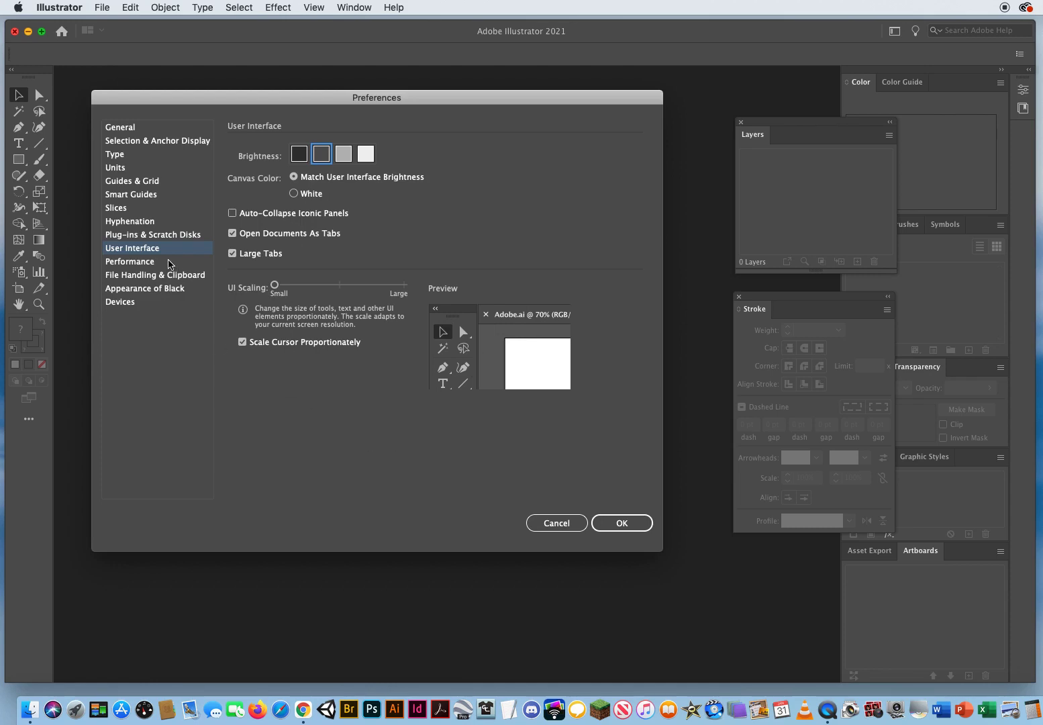
# Check Performance and File Handling & Clipboard, keeping Copy as PDF on quit enabled.
pyautogui.click(169, 263)
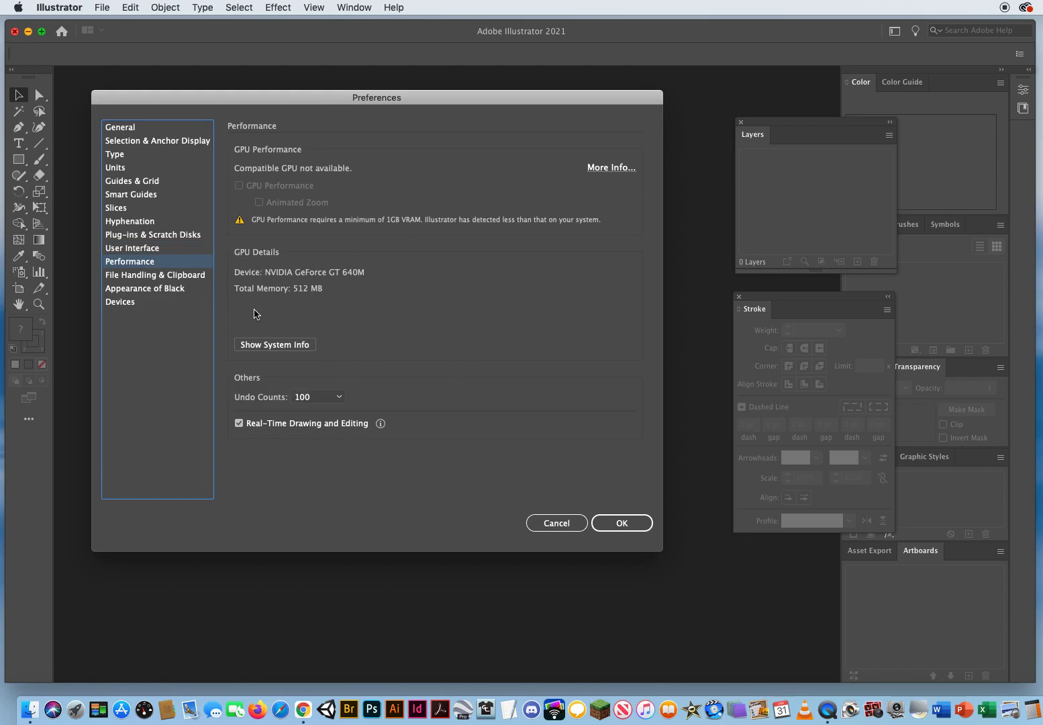
pyautogui.click(155, 276)
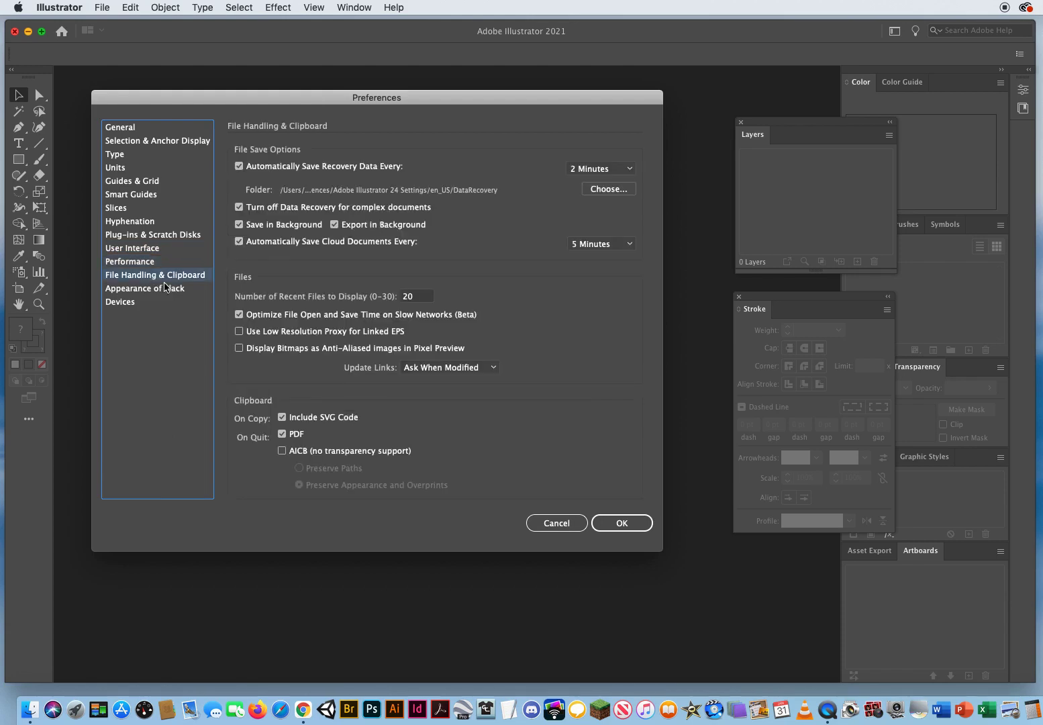
pyautogui.click(282, 435)
pyautogui.click(297, 437)
pyautogui.click(145, 289)
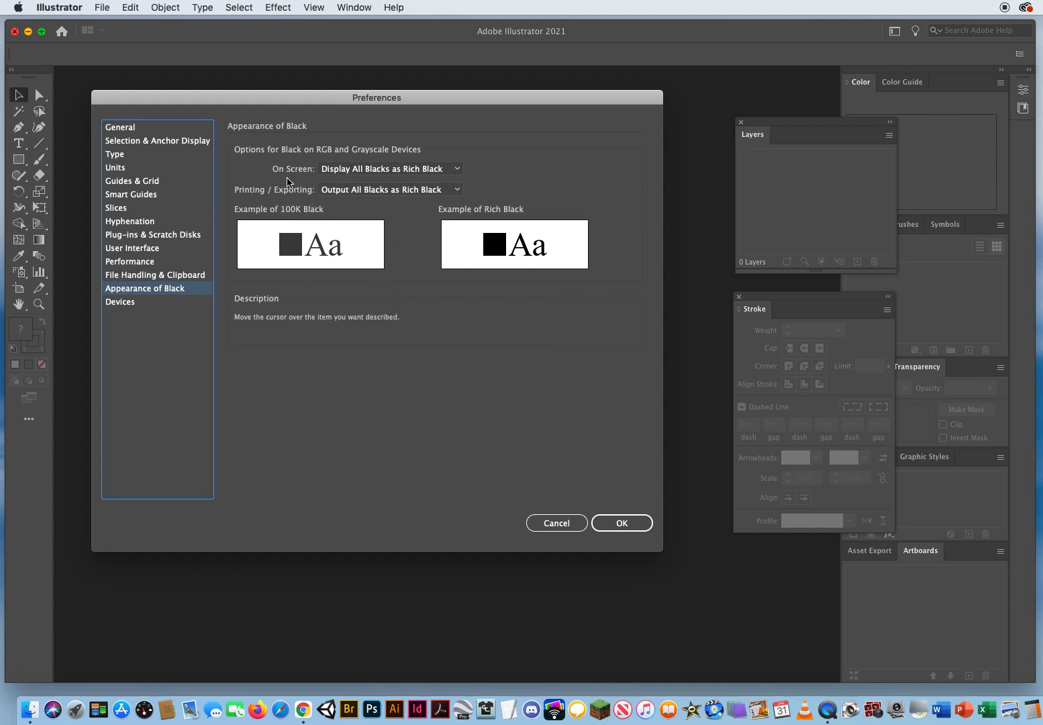
# Keep on-screen blacks as Display All Blacks as Rich Black, then view the Devices page.
pyautogui.click(340, 172)
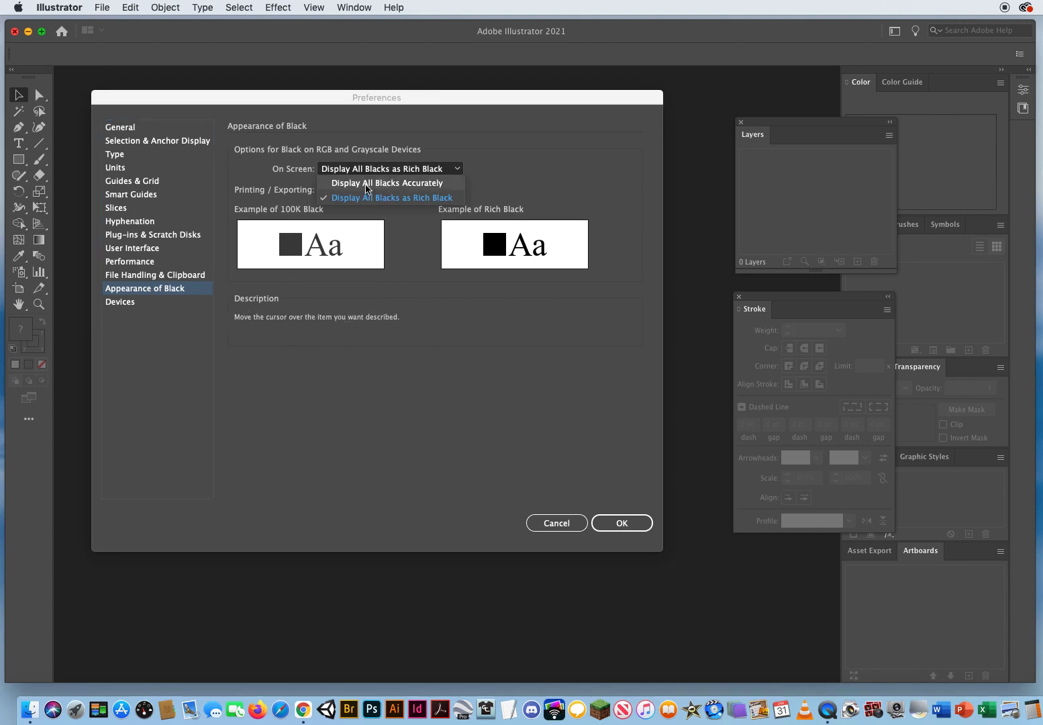
pyautogui.click(437, 168)
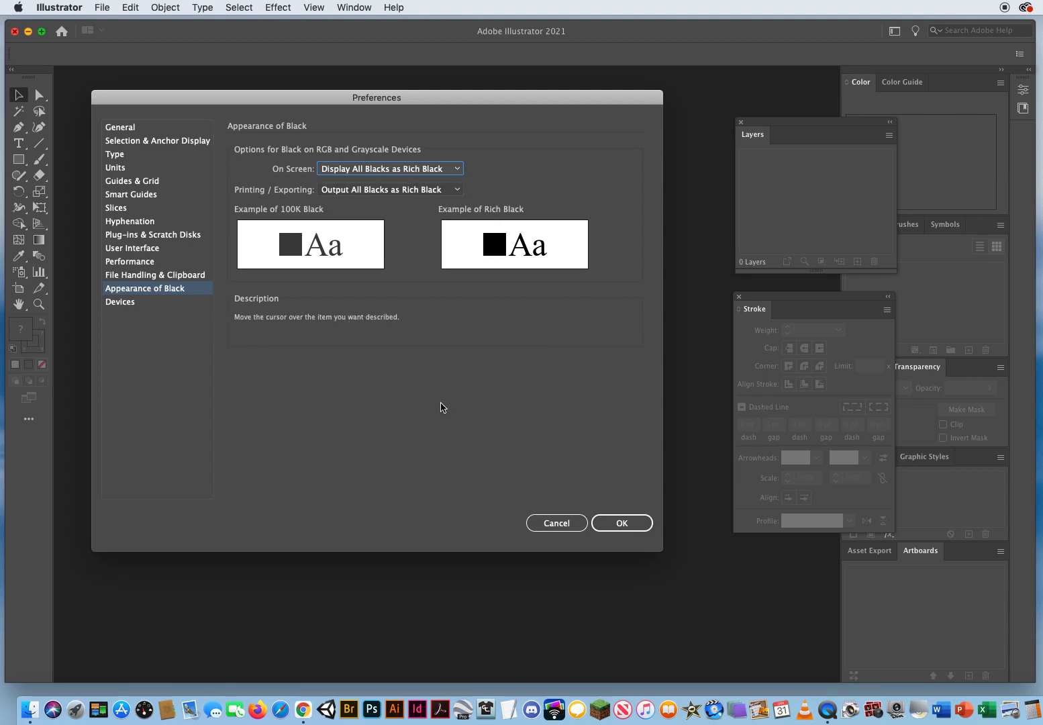
pyautogui.click(155, 304)
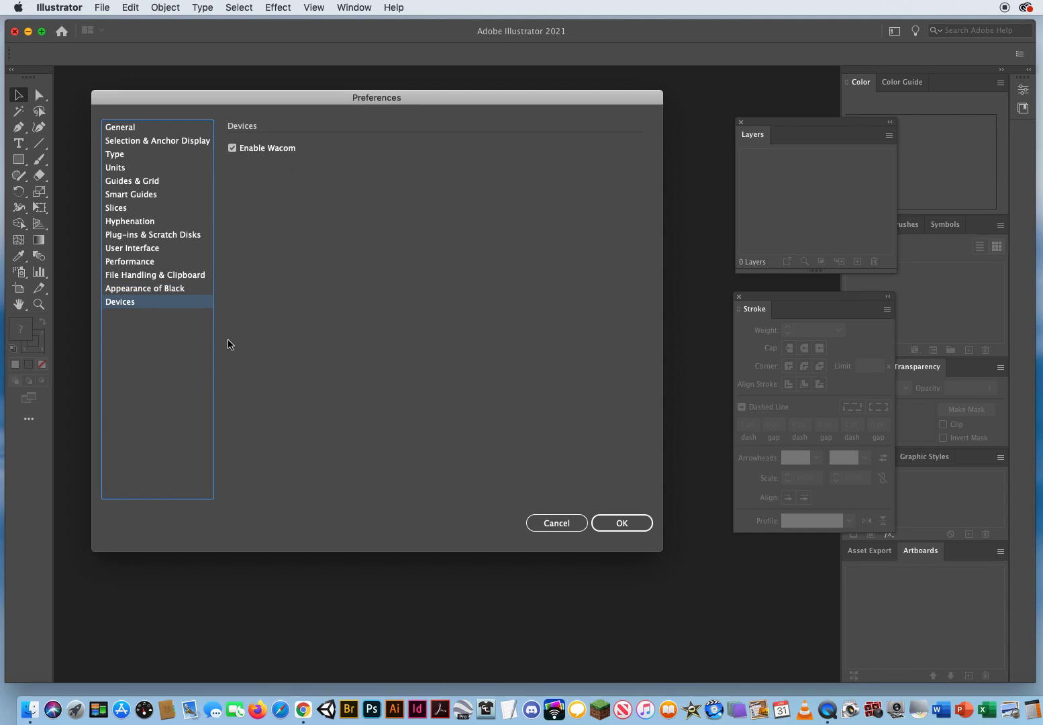
# Return to the General page and confirm the Preferences dialog with OK.
pyautogui.click(138, 129)
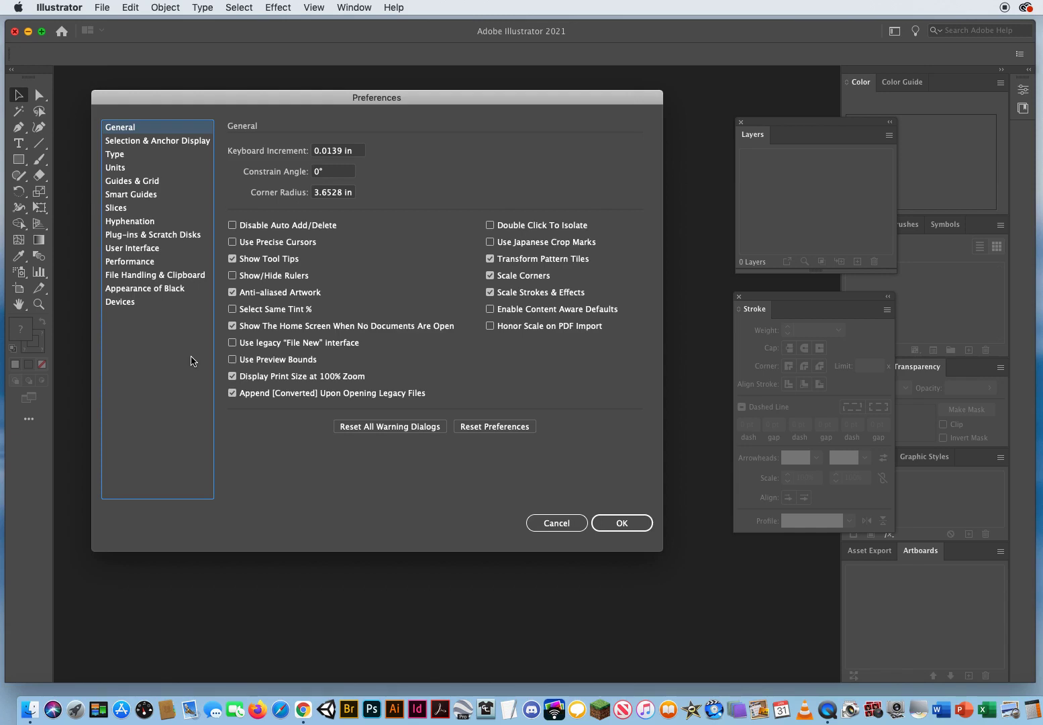
pyautogui.click(624, 524)
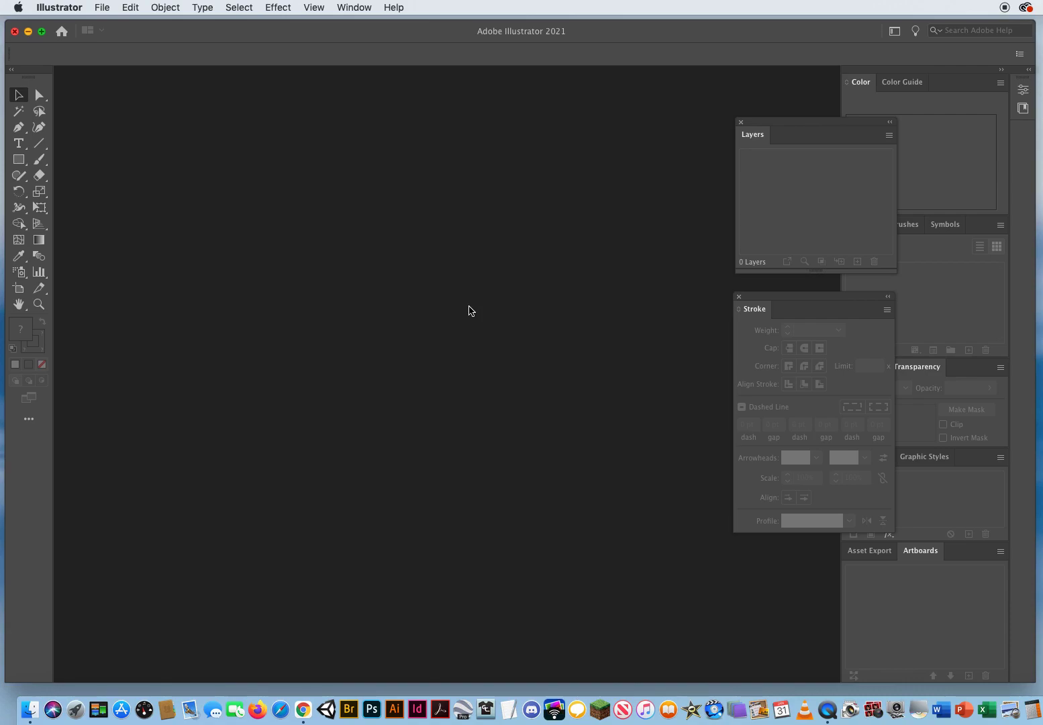